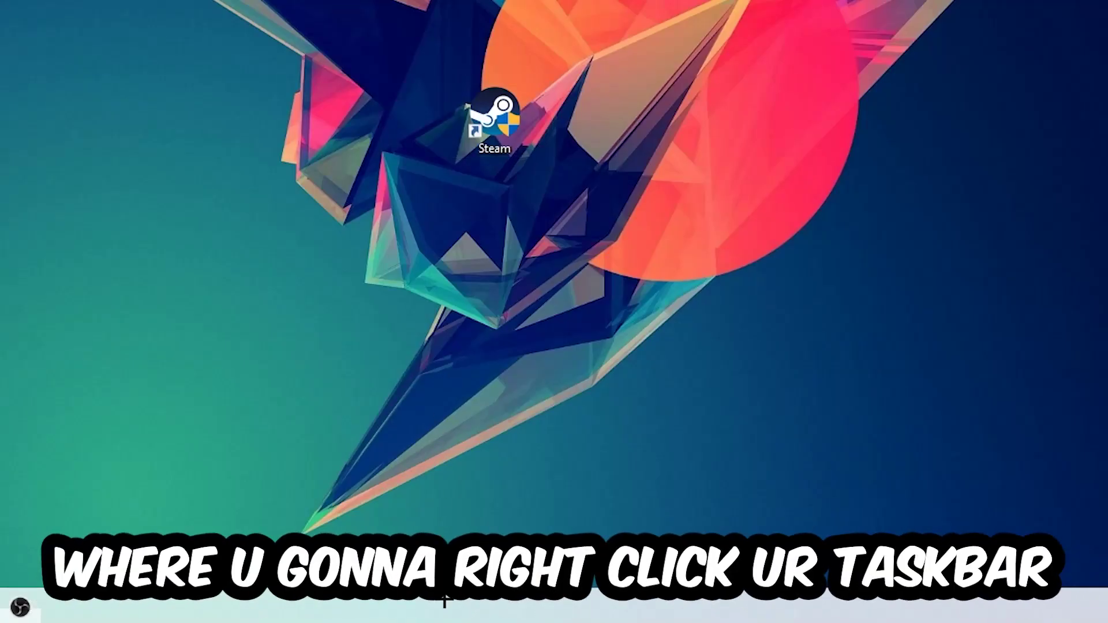
Step: Open Task Manager from the taskbar, review background processes, then close it
{"action": "right_click", "coordinate": [554, 611]}
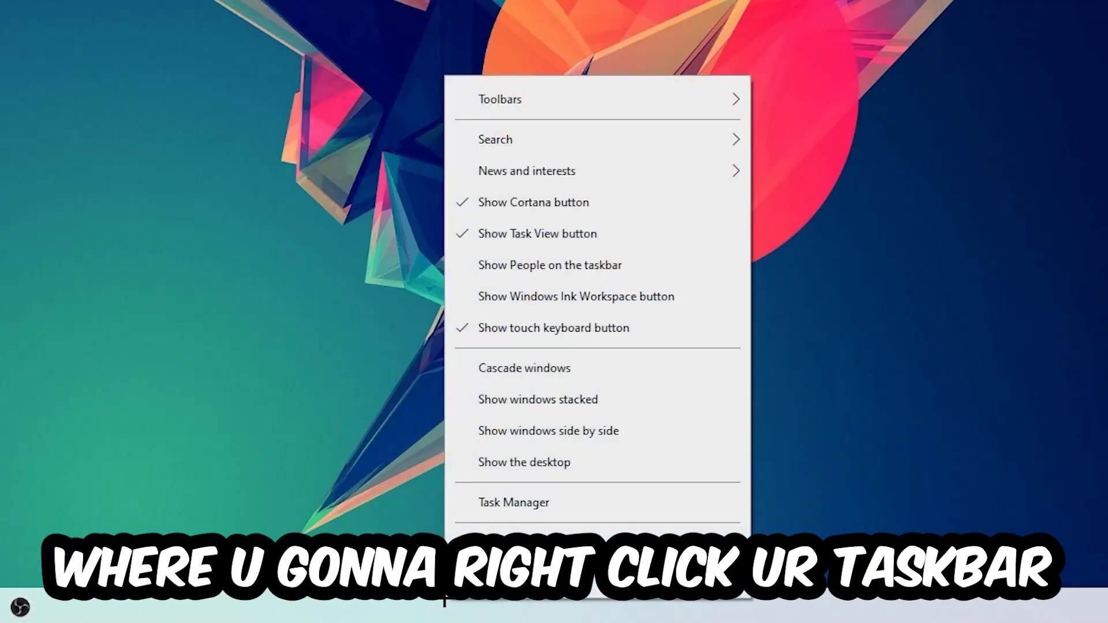
{"action": "left_click", "coordinate": [507, 528]}
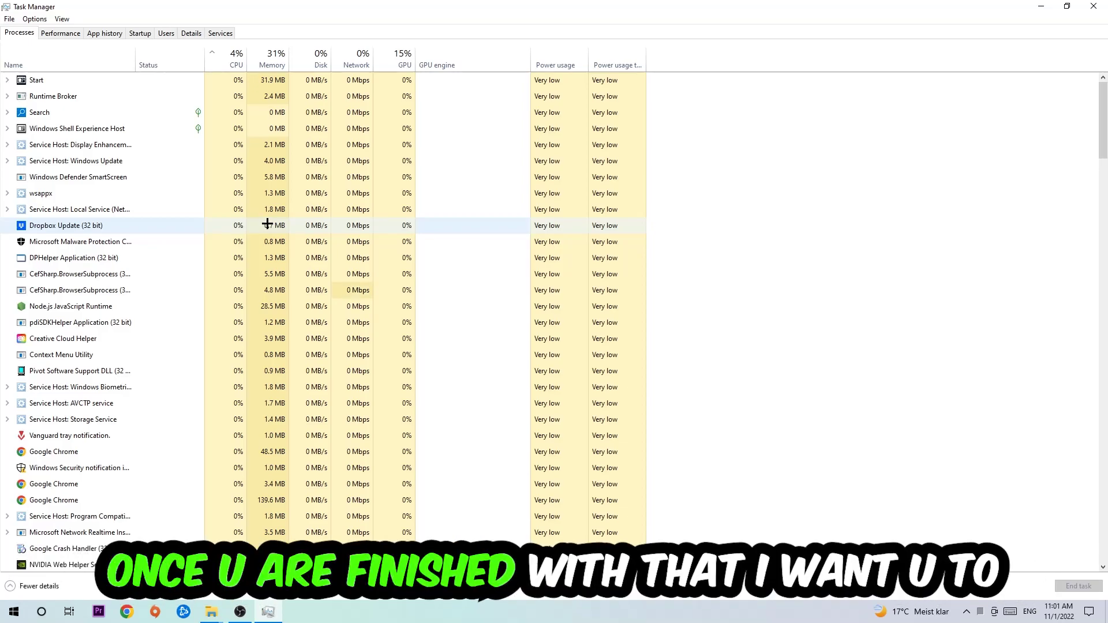
{"action": "left_click", "coordinate": [1093, 7]}
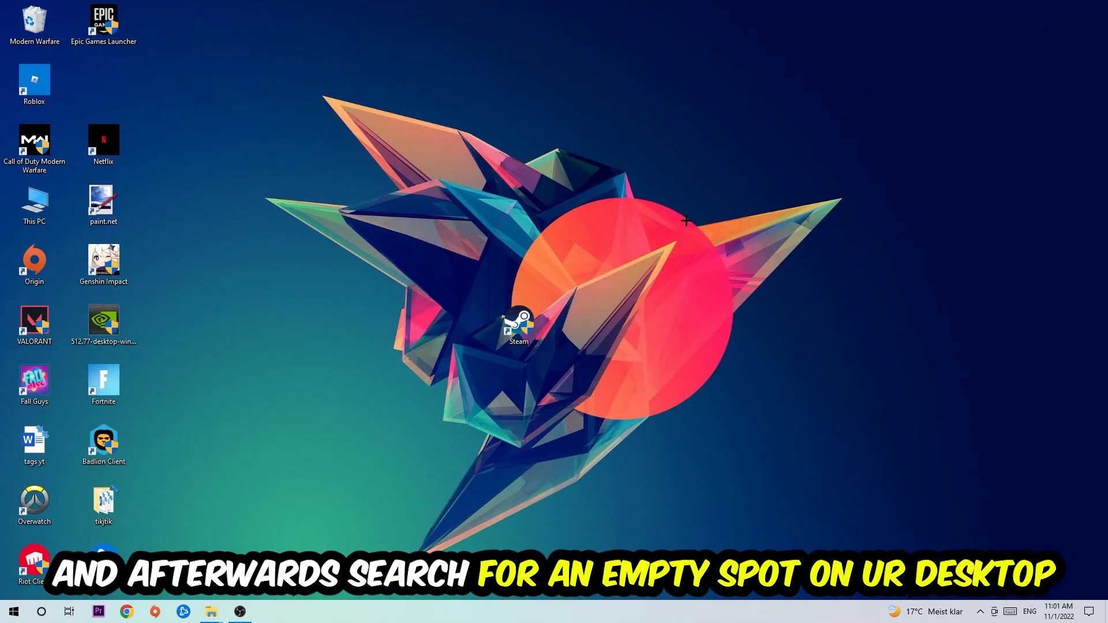
Step: Open Display settings from the desktop right-click menu
{"action": "right_click", "coordinate": [691, 148]}
{"action": "mouse_move", "coordinate": [477, 126]}
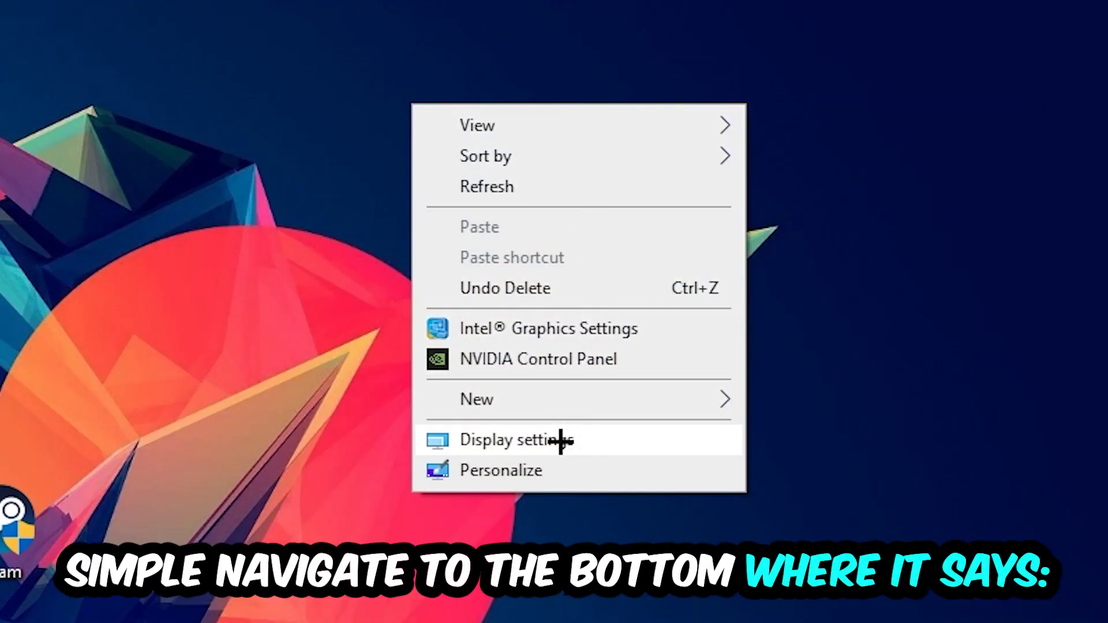
{"action": "left_click", "coordinate": [560, 440]}
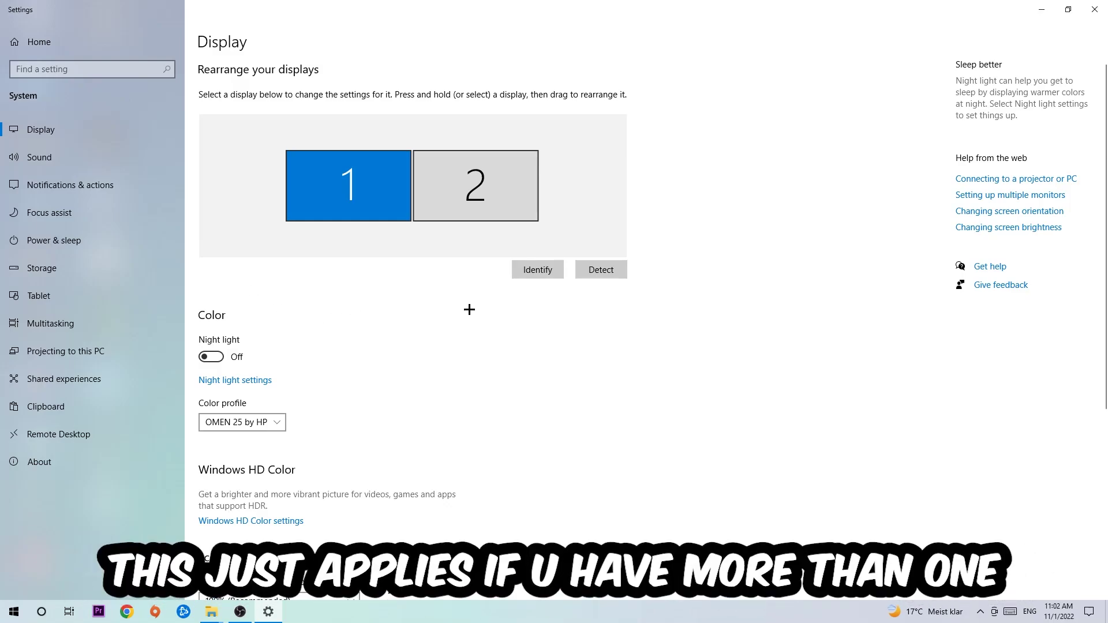
Step: Identify the monitors, then keep scaling at 100% and resolution at 1920 × 1080
{"action": "left_click", "coordinate": [537, 270]}
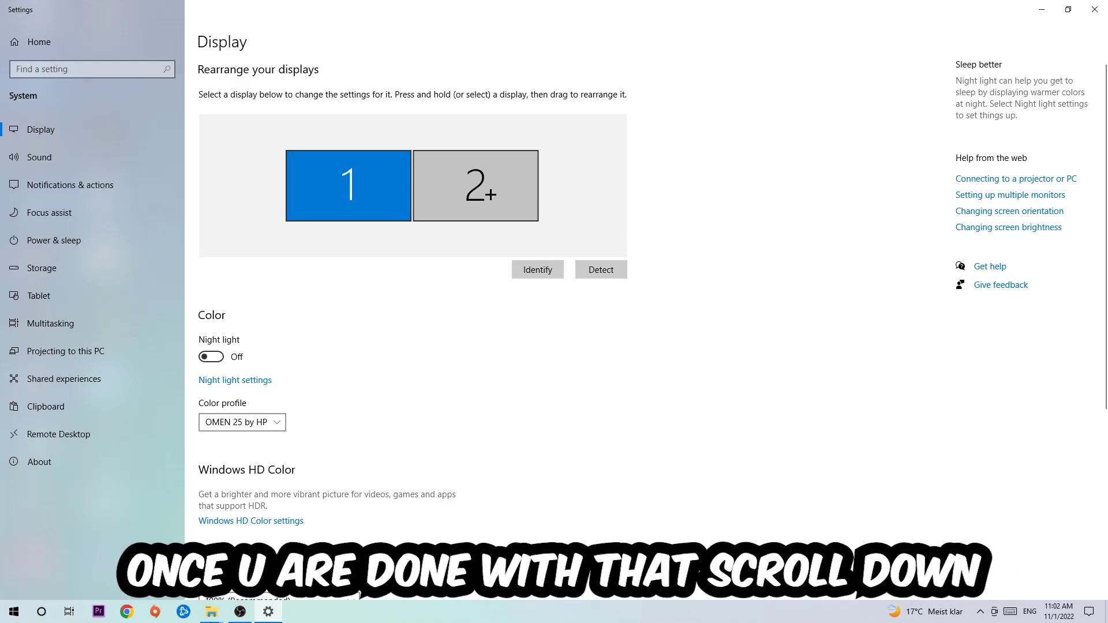
{"action": "scroll", "coordinate": [491, 195], "scroll_direction": "down", "scroll_amount": 5}
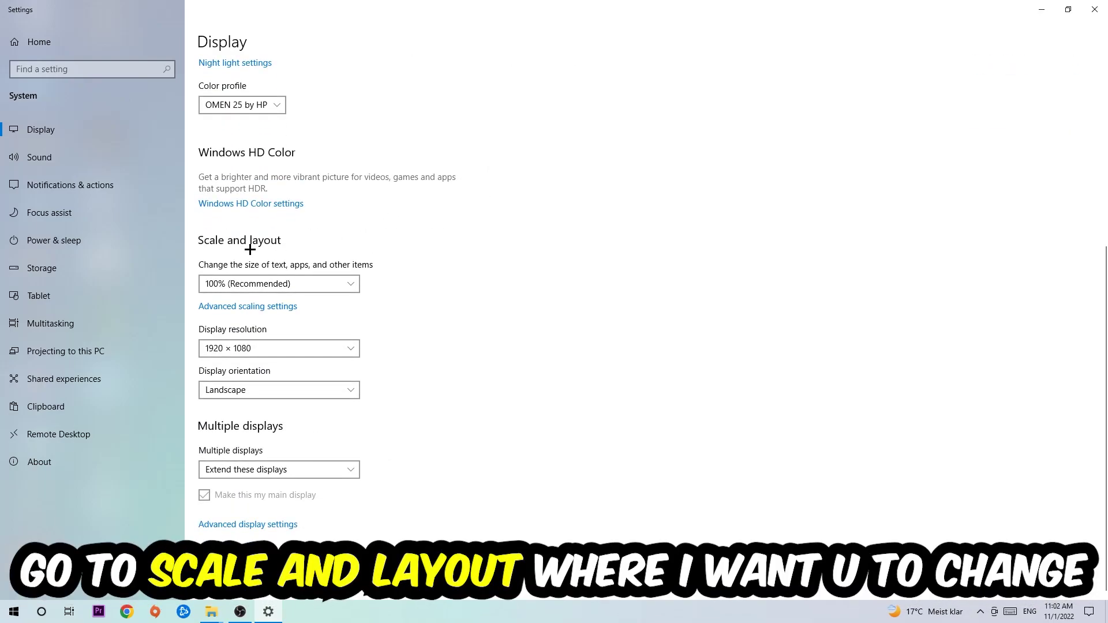
{"action": "left_click", "coordinate": [344, 280]}
{"action": "left_click", "coordinate": [412, 248]}
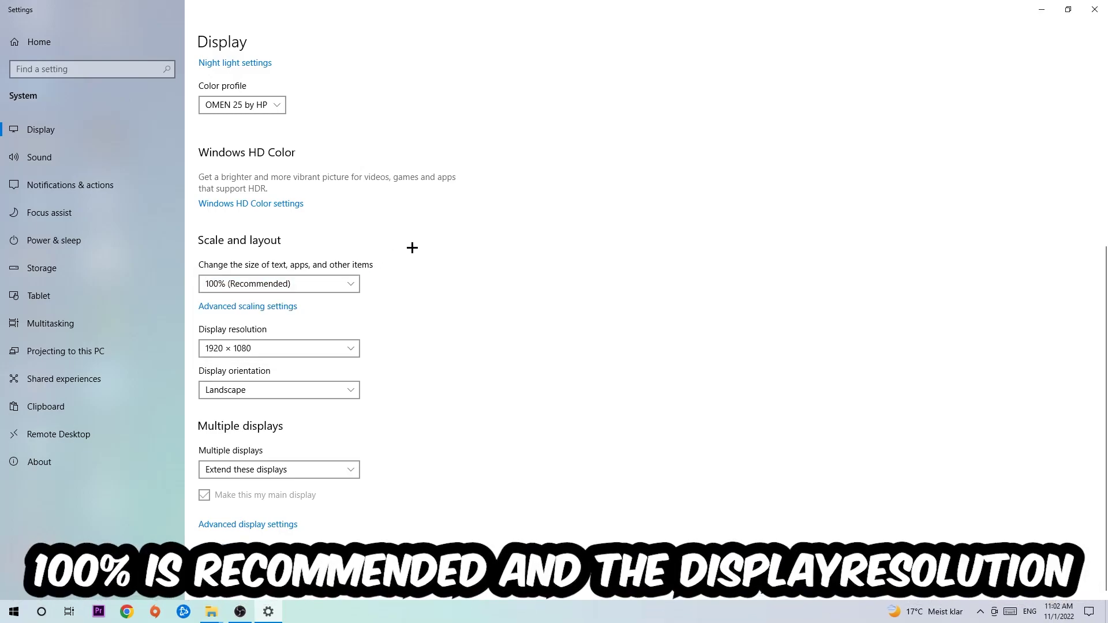
{"action": "left_click", "coordinate": [291, 347]}
{"action": "left_click", "coordinate": [411, 284]}
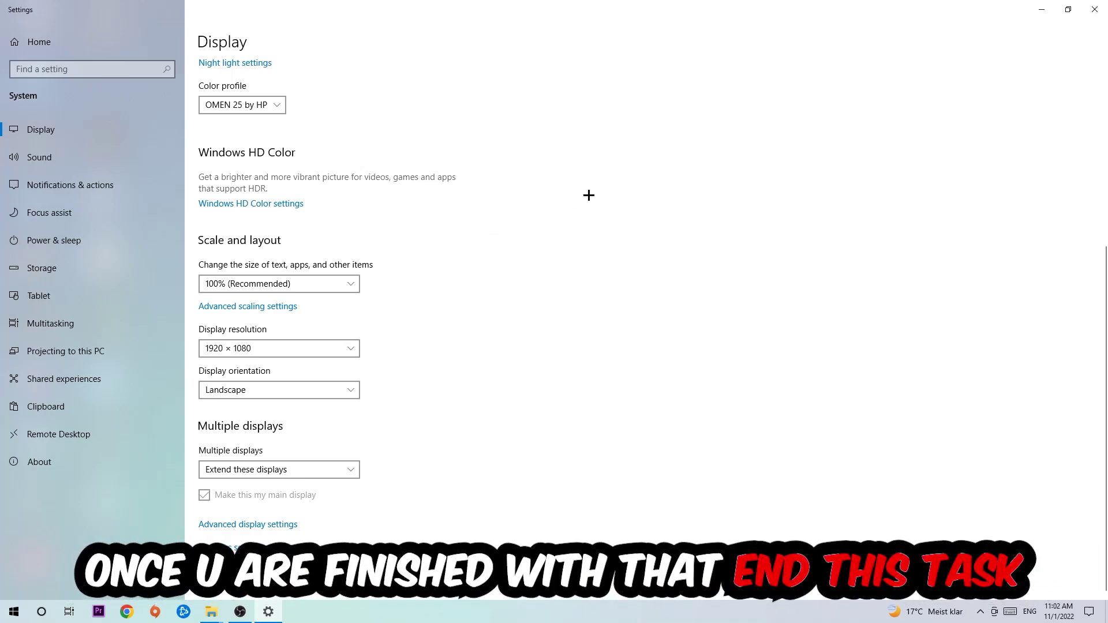
Step: View Windows Update showing the PC is up to date, then close Settings
{"action": "left_click", "coordinate": [1094, 9]}
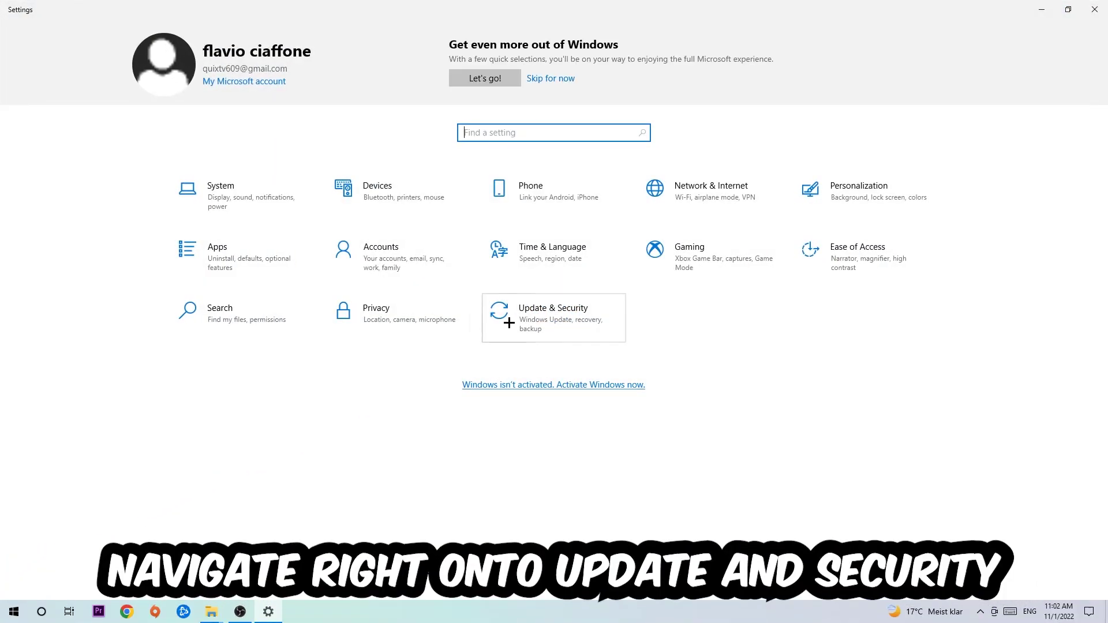
{"action": "left_click", "coordinate": [536, 317]}
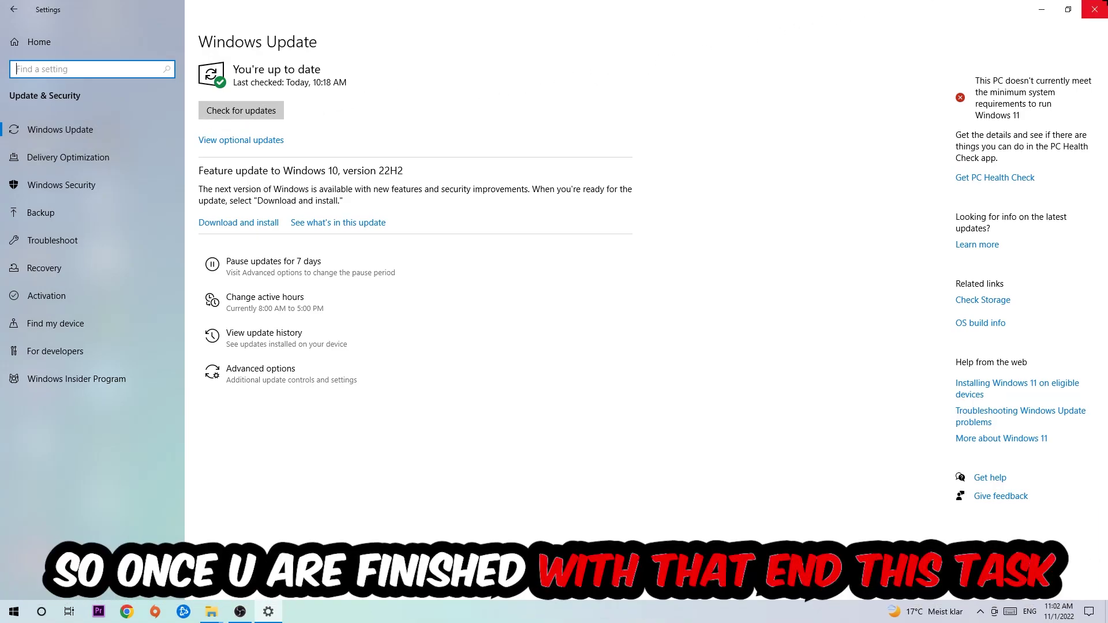
{"action": "left_click", "coordinate": [1095, 10]}
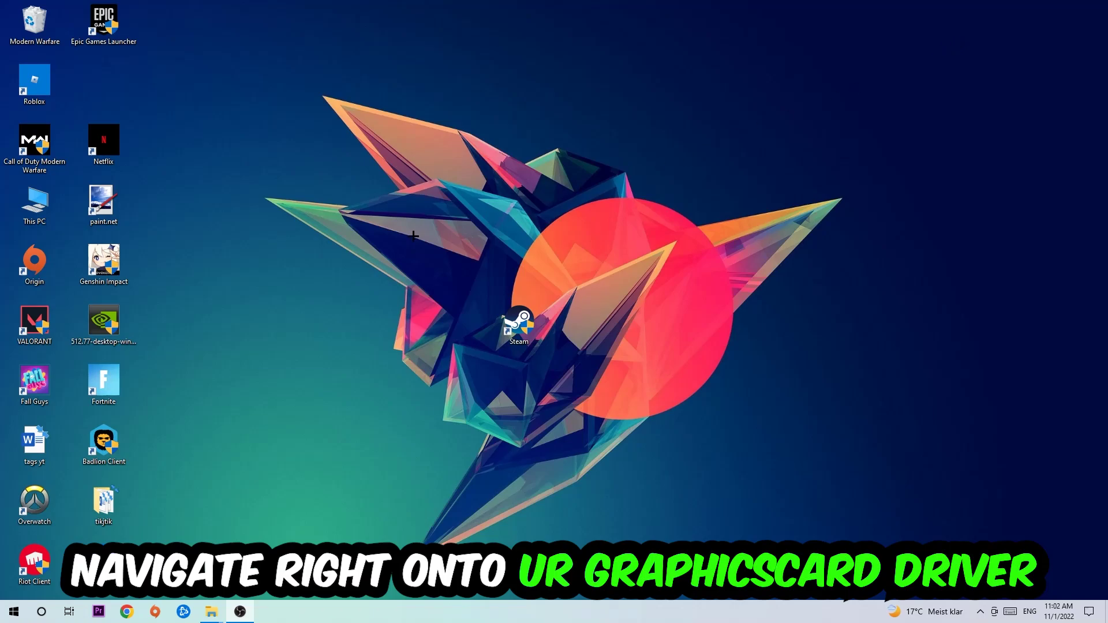
Step: Drag the NVIDIA driver installer icon from the left column to the desktop centre
{"action": "left_click_drag", "start_coordinate": [104, 324], "coordinate": [467, 212]}
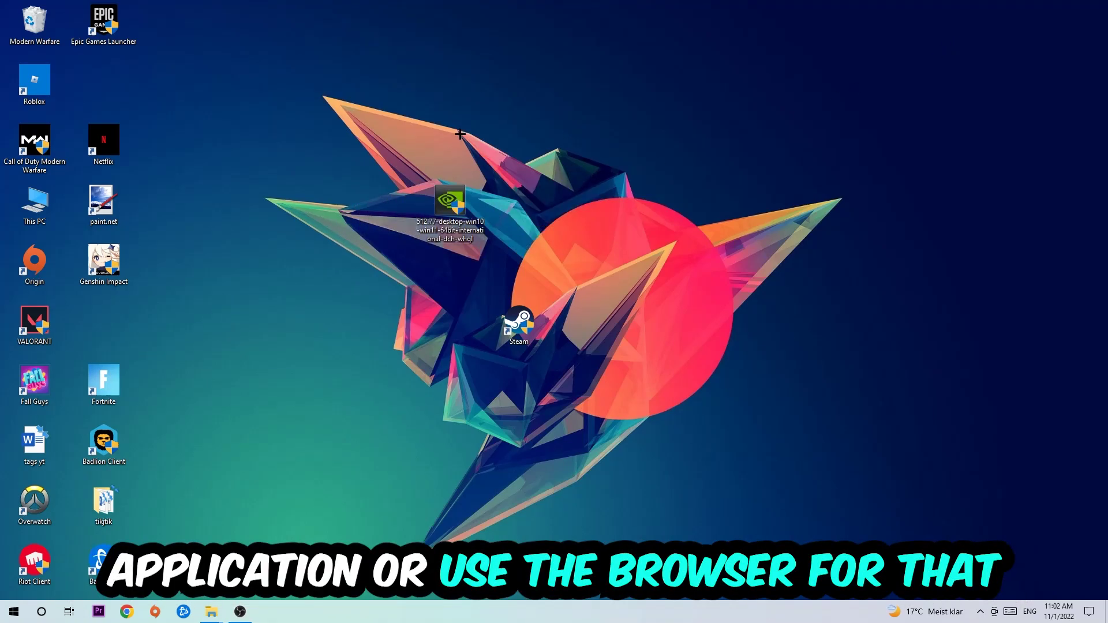